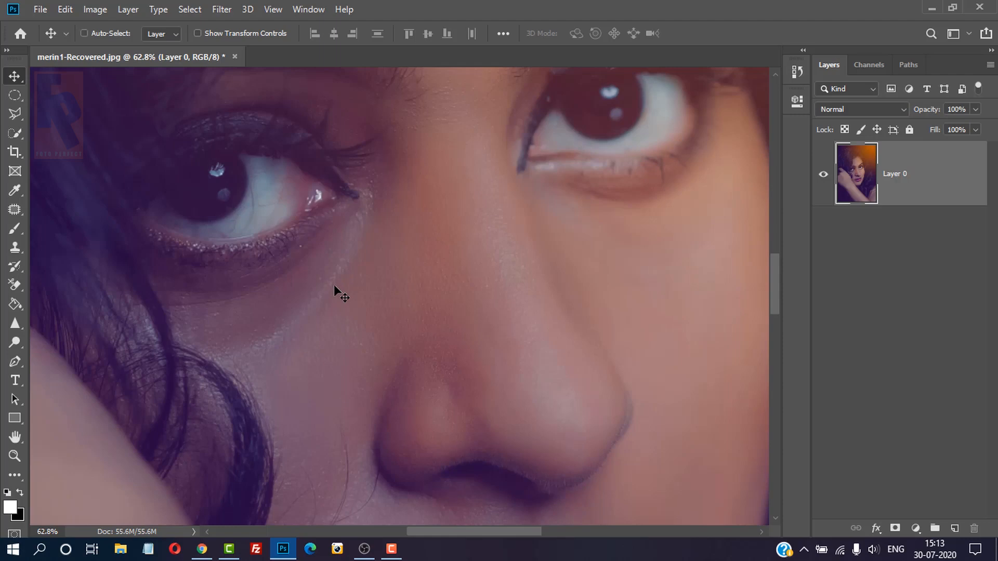
Duplicate the photo layer and draw a circular elliptical marquee selection around the iris of the left eye in the photo
key(ctrl+j)
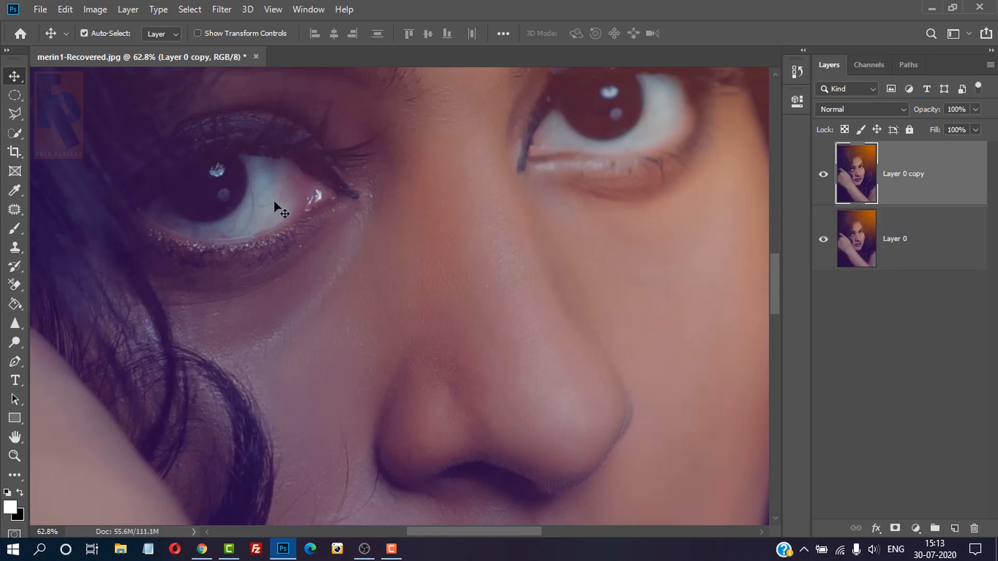
click(15, 95)
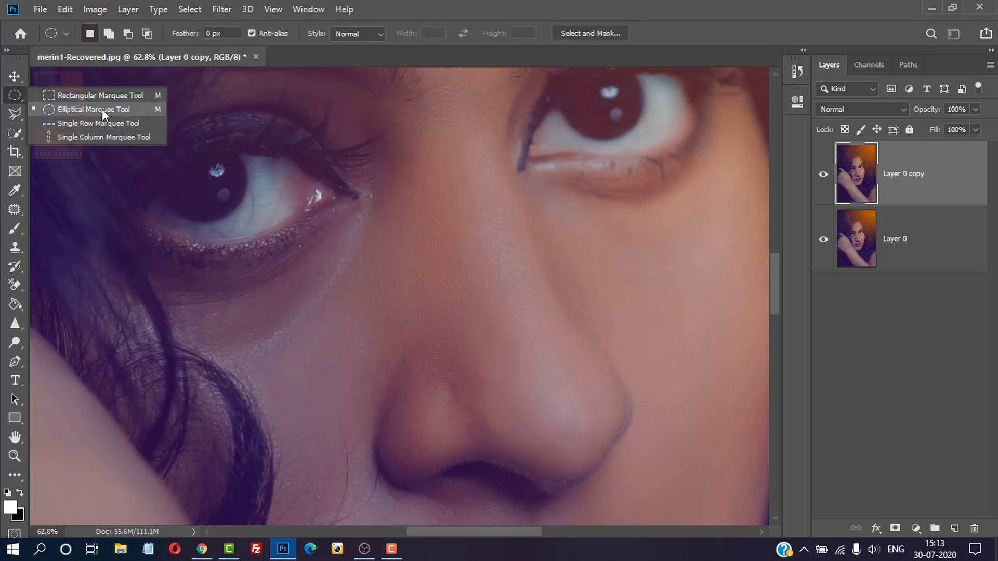
click(102, 110)
drag(155, 140, 235, 219)
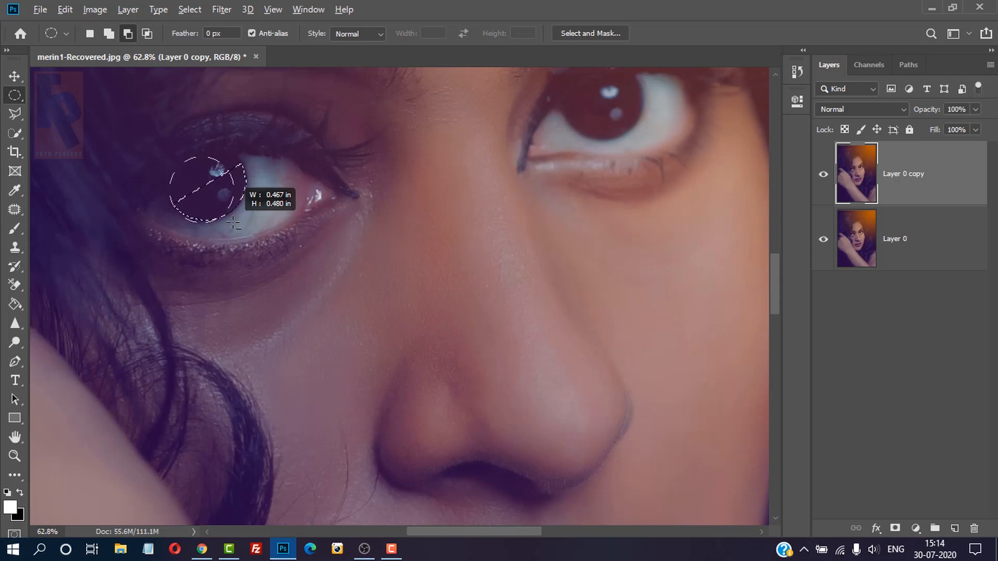
mouse_move(169, 156)
mouse_down()
mouse_move(234, 222)
mouse_move(236, 208)
mouse_up()
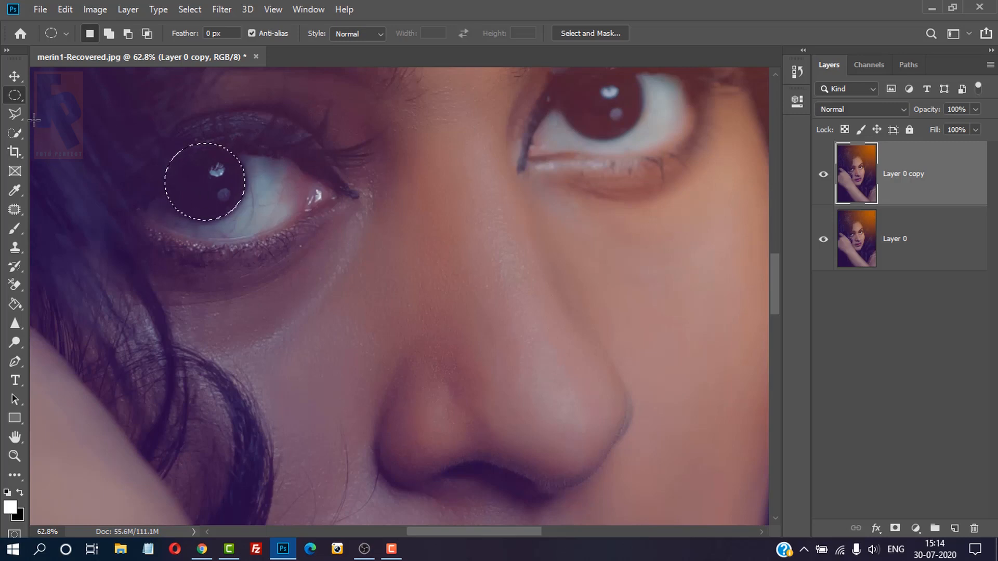
Subtract the upper part of the circular iris selection with the Polygonal Lasso, cutting diagonally across the pupil to keep the lower half
click(14, 113)
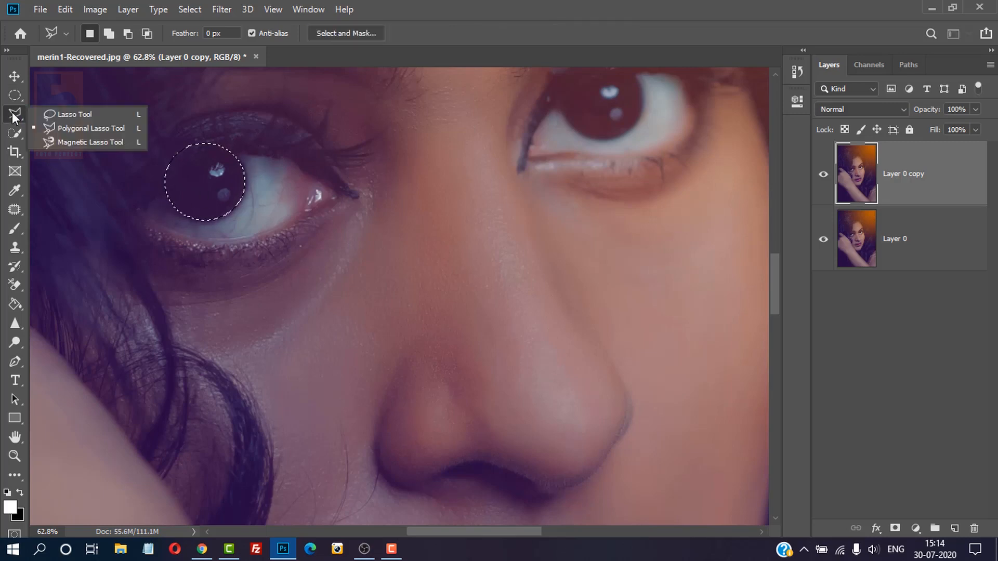
click(102, 130)
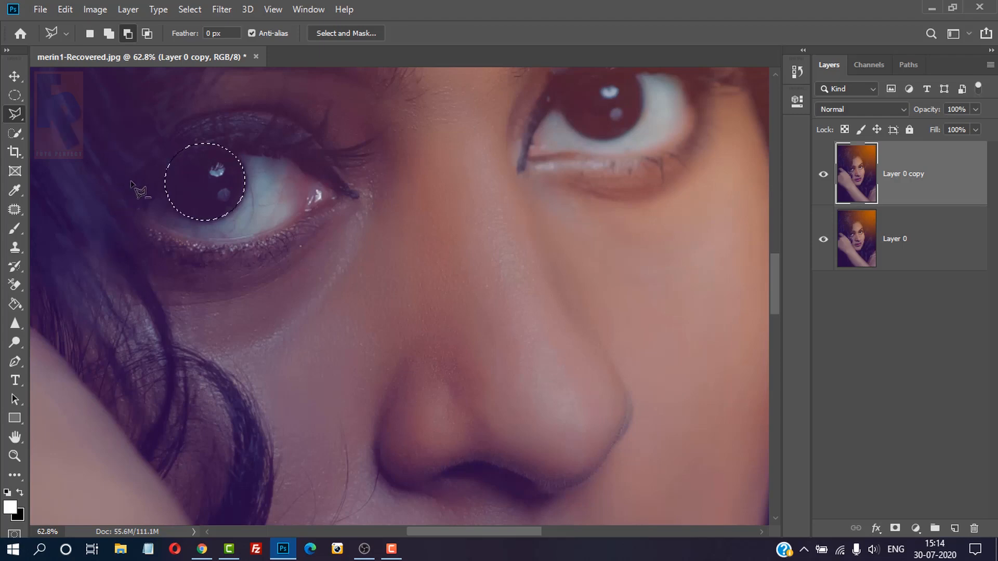
key(alt)
click(161, 211)
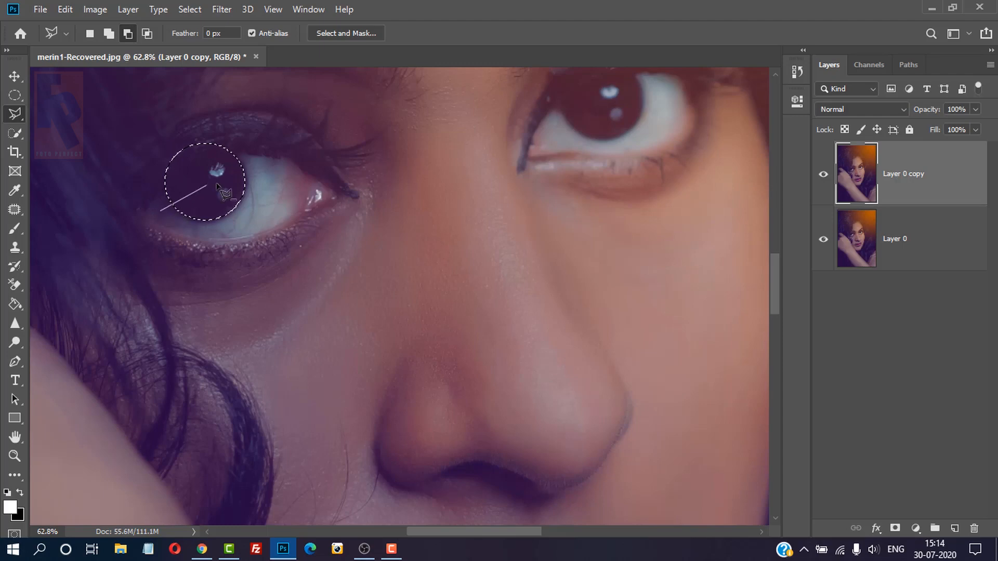
click(261, 151)
click(233, 87)
click(120, 111)
click(161, 210)
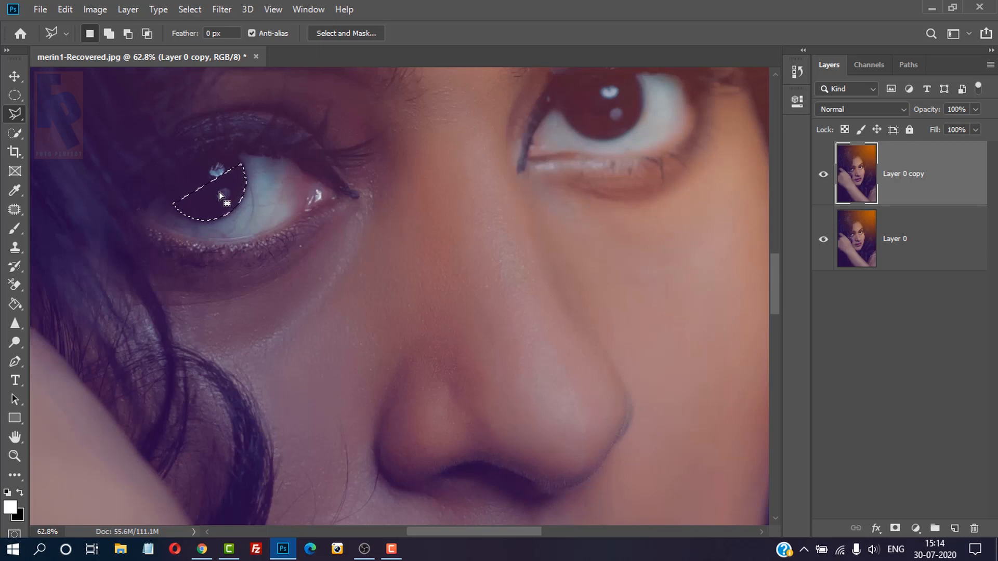
Subtract a smaller ellipse over the pupil from the half-circle selection, keeping a thin crescent along the iris's lower edge
click(15, 94)
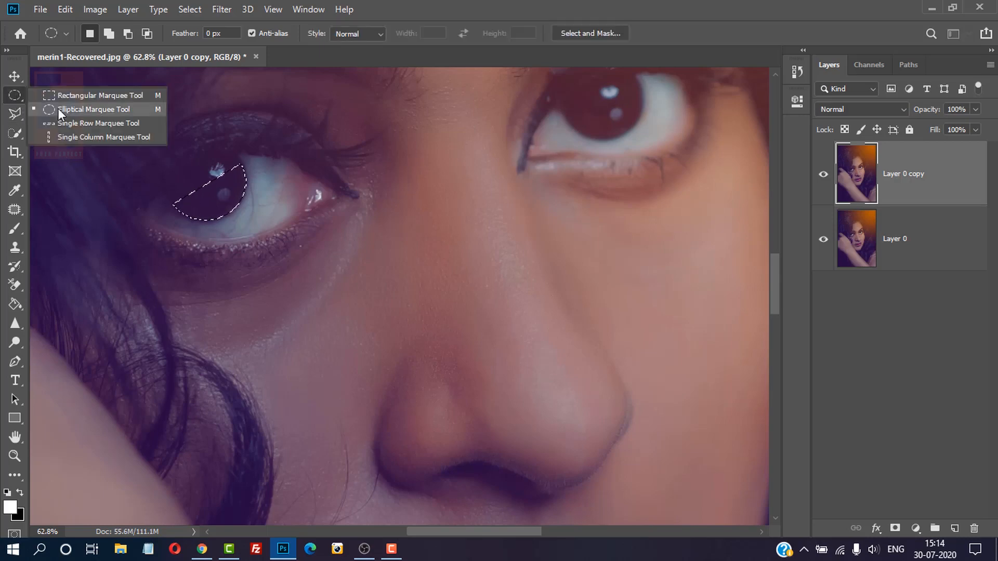
click(61, 110)
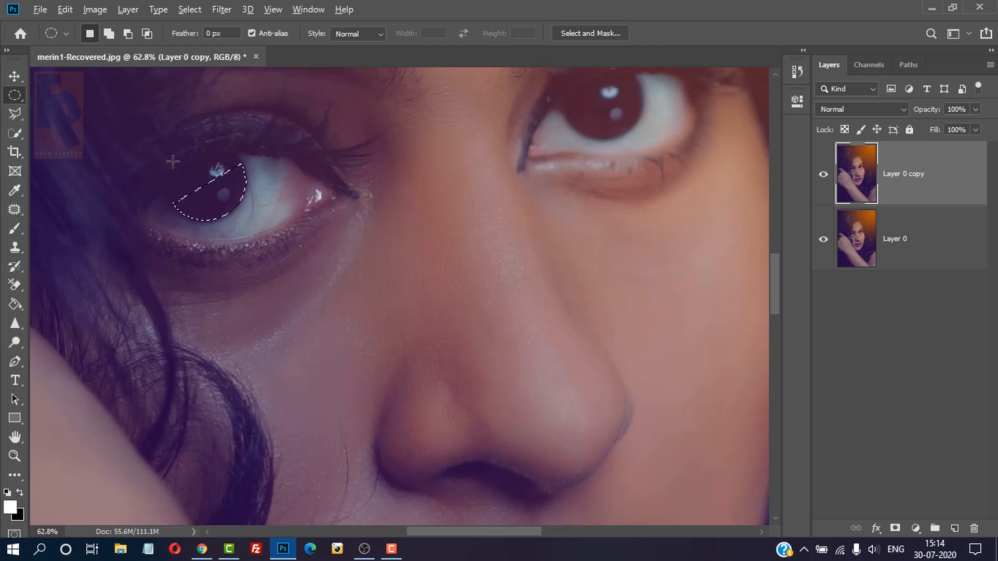
key(alt)
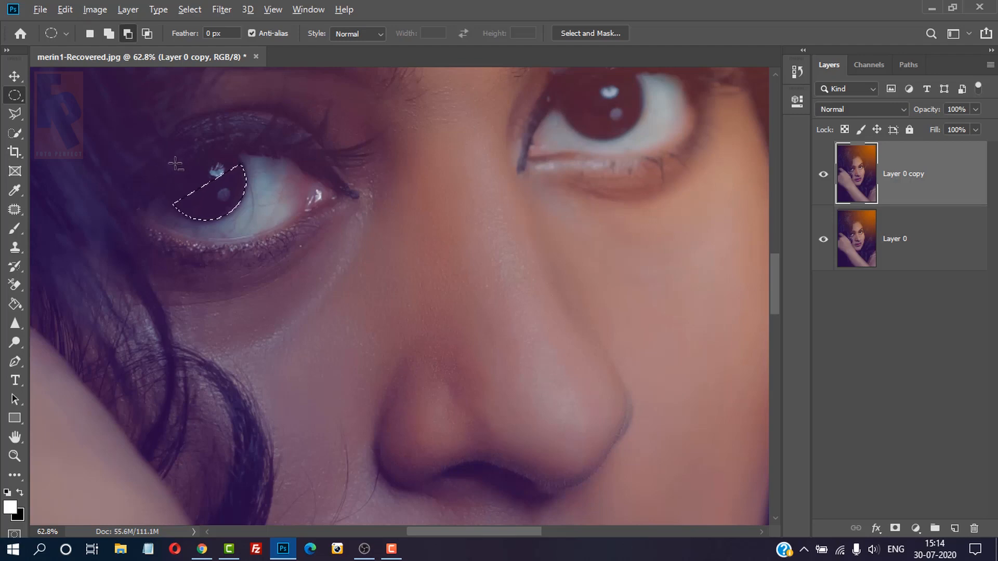
drag(203, 184, 234, 207)
key(space)
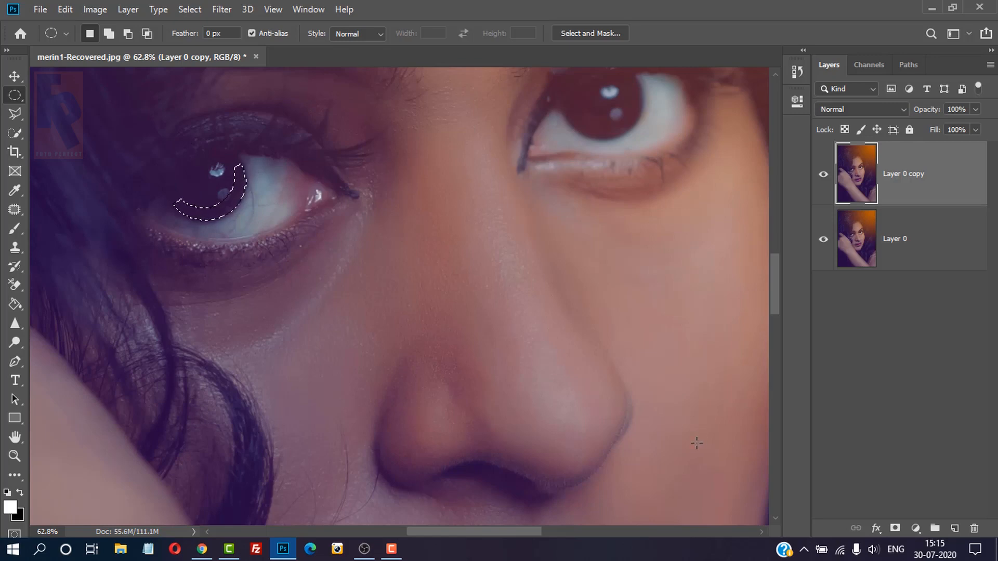
Fill the crescent selection with white on a new layer and deselect it
click(954, 529)
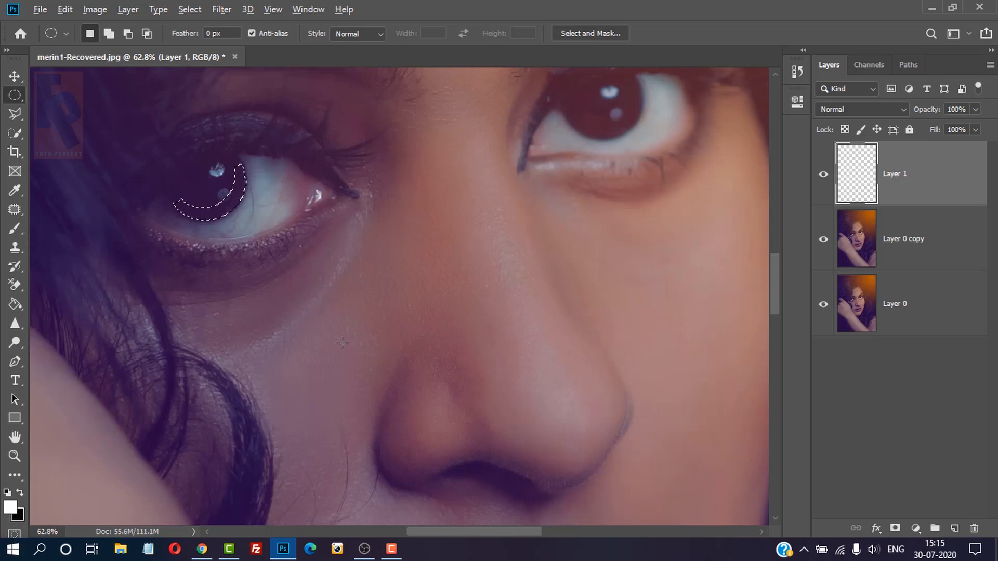
key(alt+BackSpace)
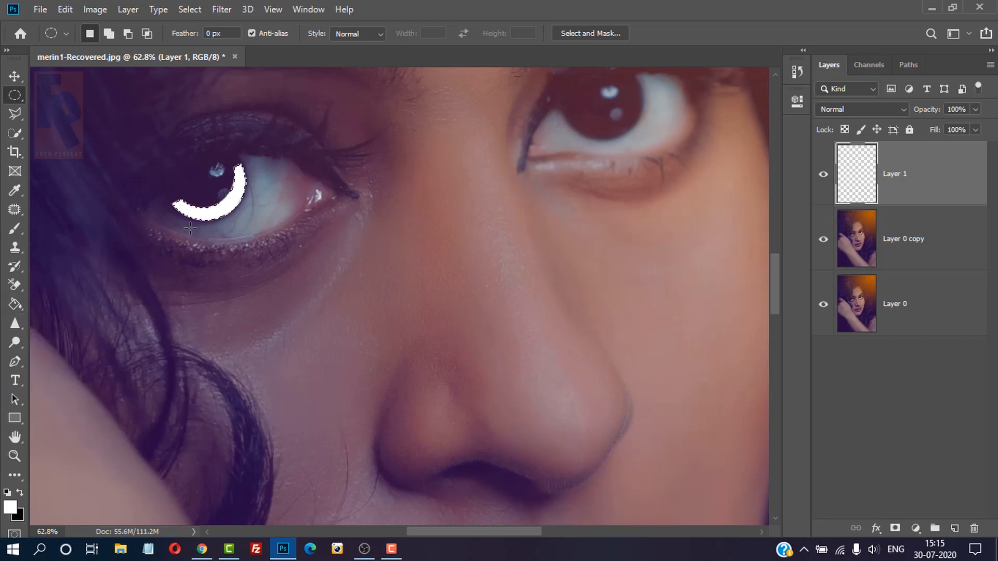
key(ctrl+d)
Apply a Gaussian Blur with a radius of 14 pixels to the white crescent
click(221, 11)
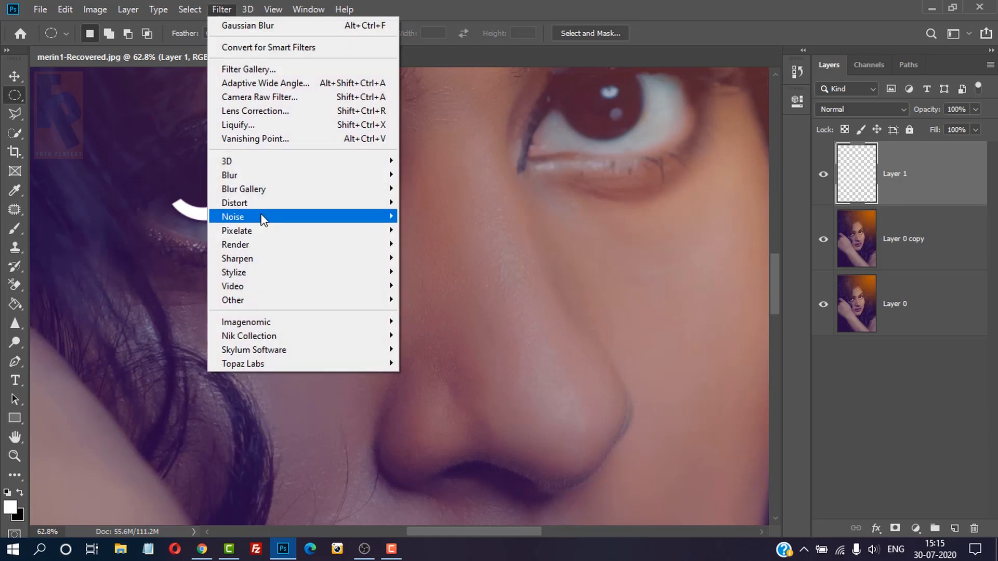
mouse_move(276, 174)
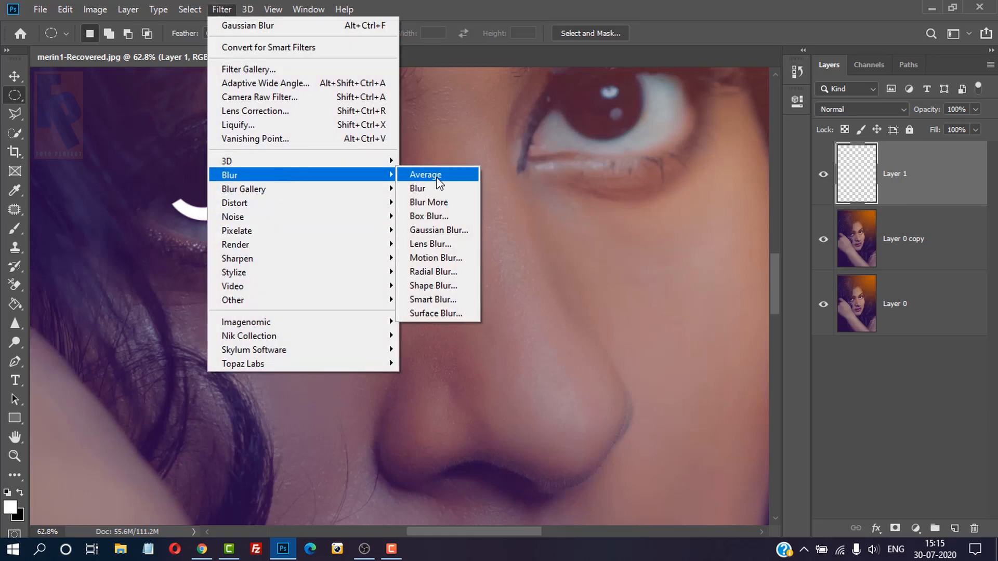
click(439, 230)
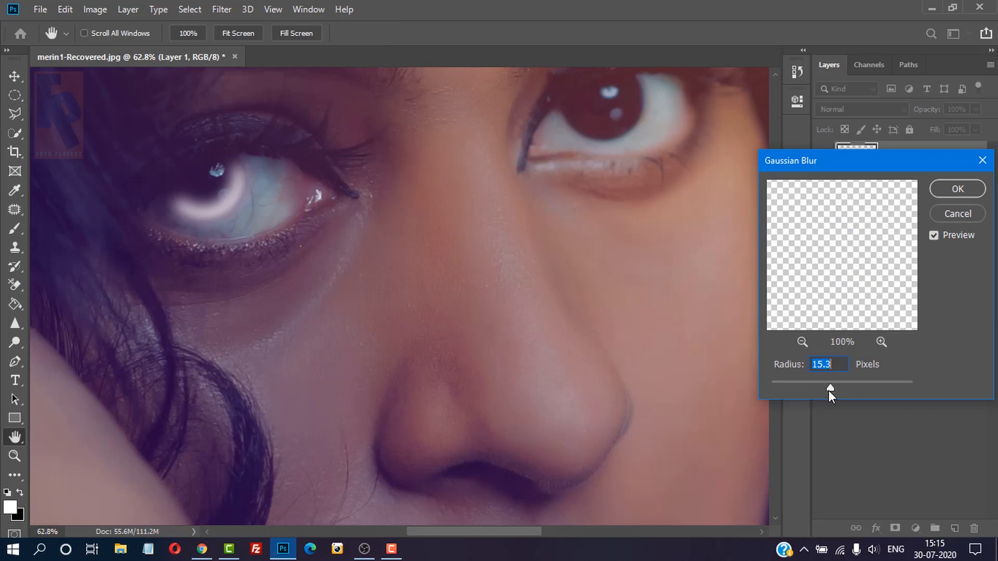
drag(829, 391, 792, 393)
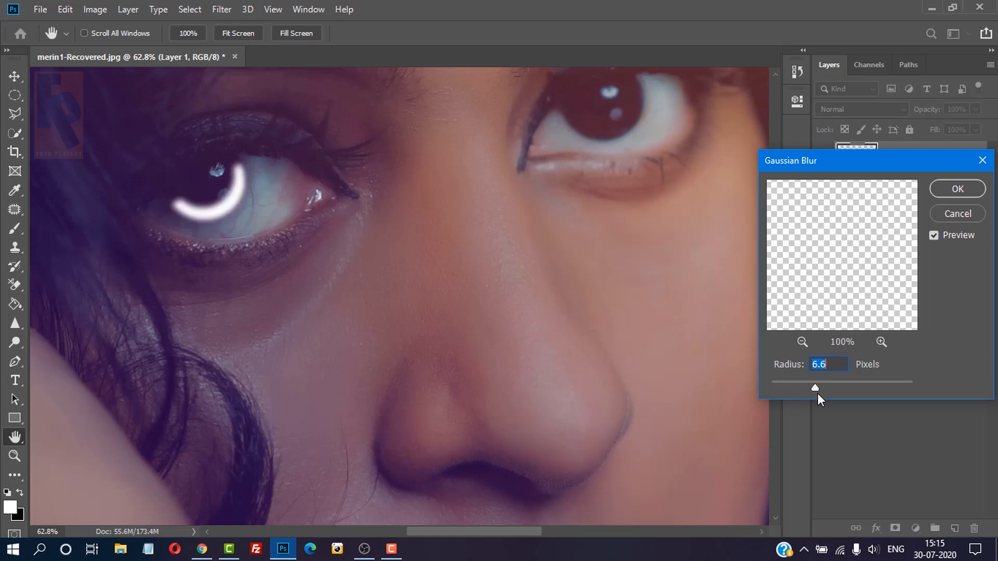
drag(833, 388, 828, 389)
text(1)
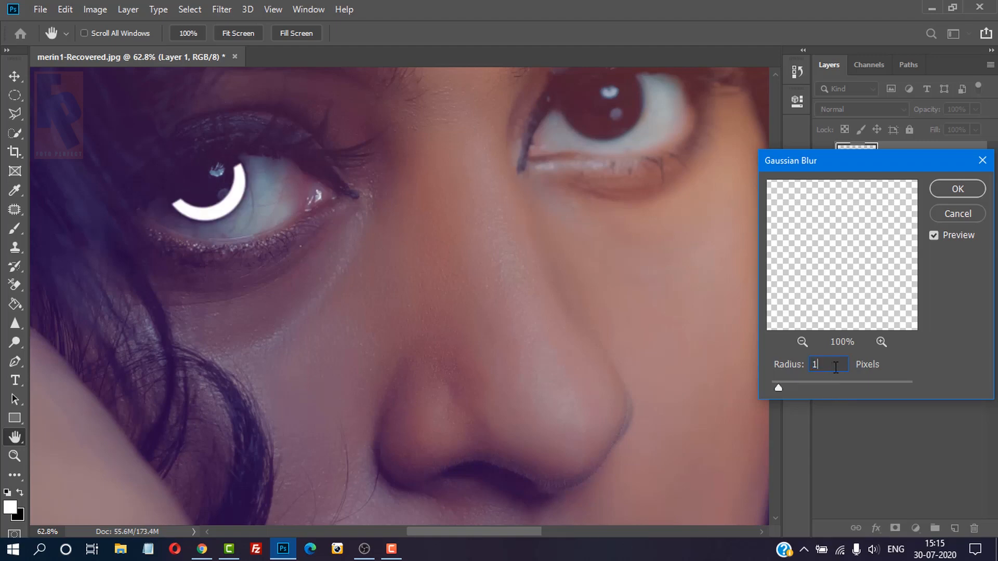
text(4)
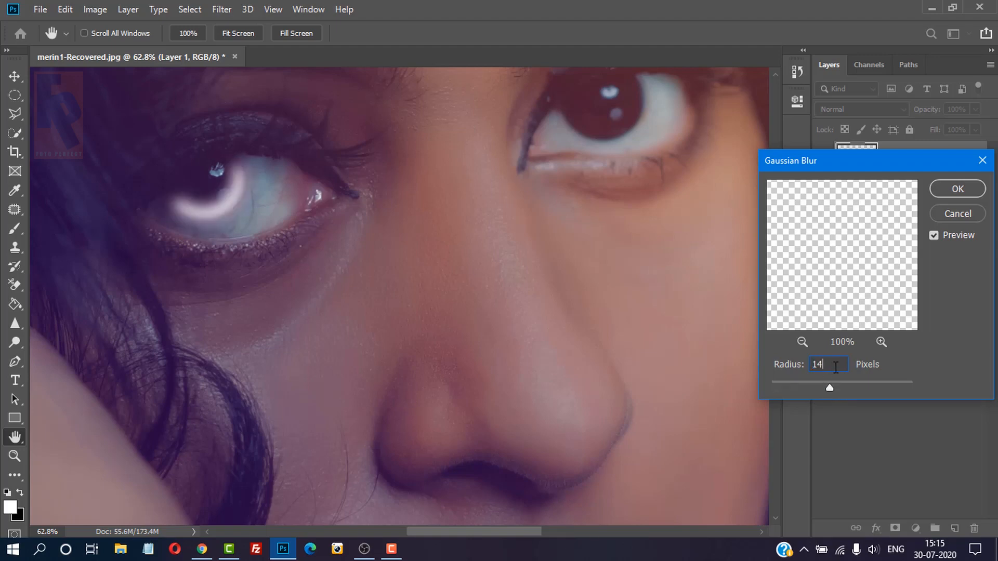
click(960, 191)
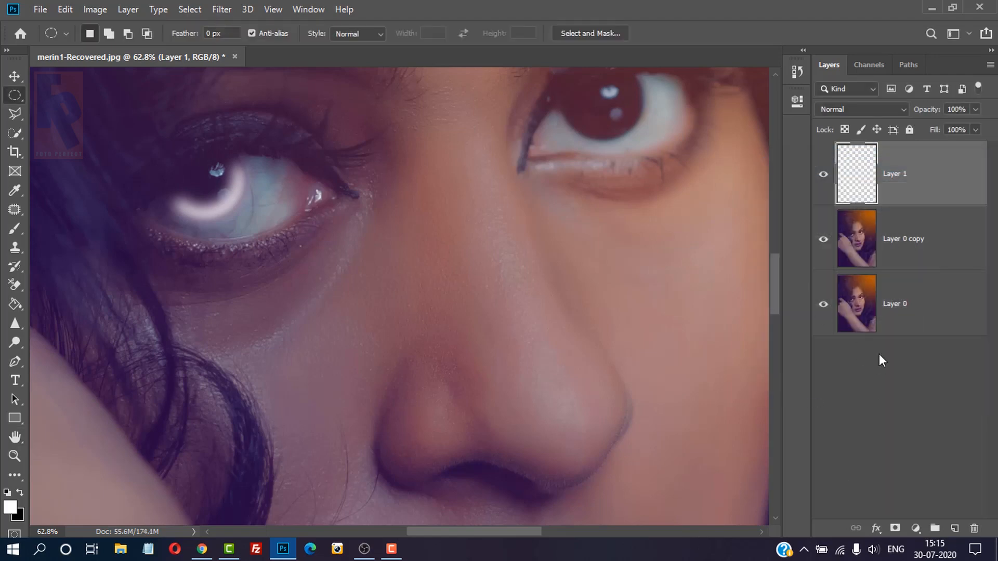
Set the crescent layer's blend mode to Overlay and place a duplicate of it over the other eye's iris
click(843, 108)
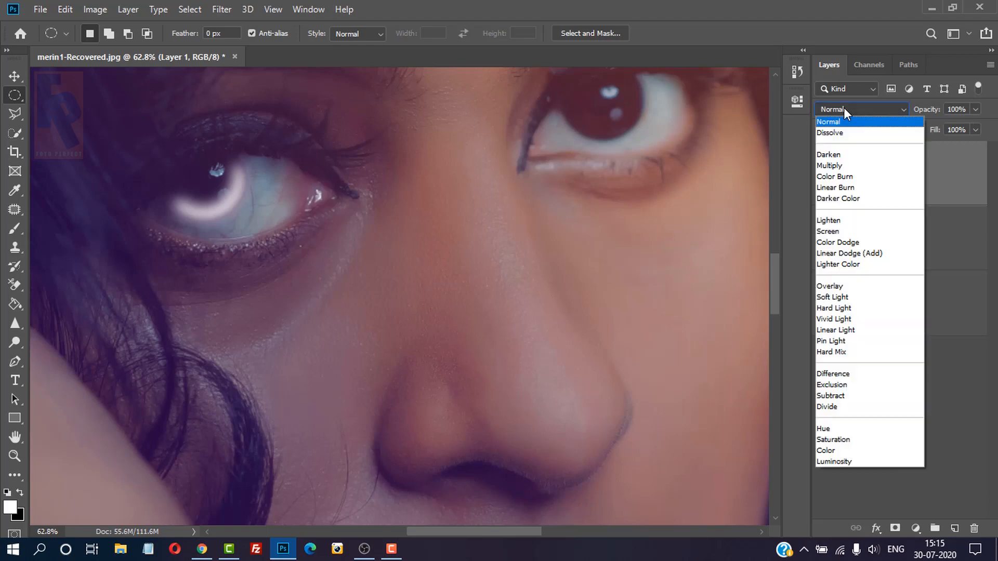
click(832, 286)
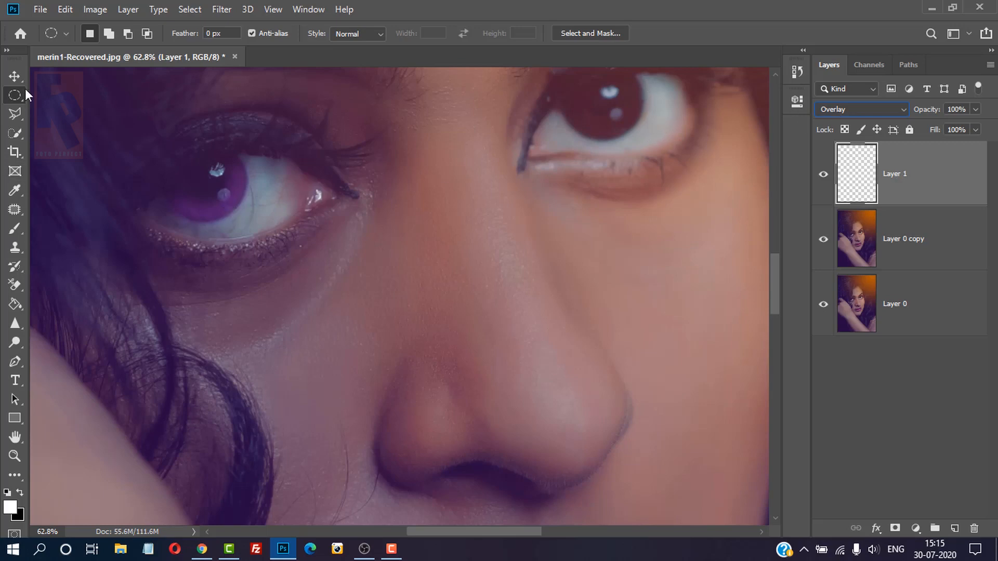
click(13, 73)
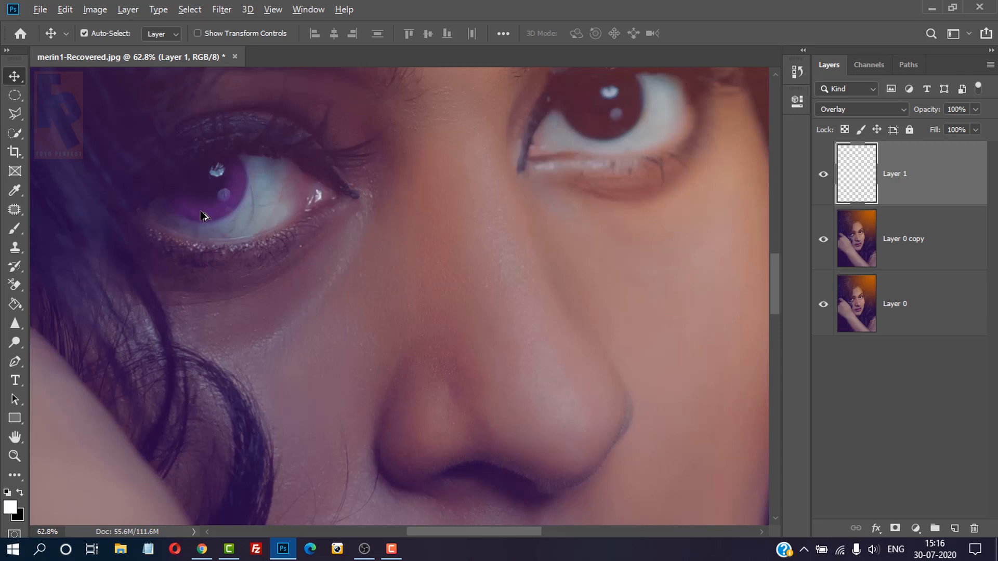
drag(202, 216, 591, 129)
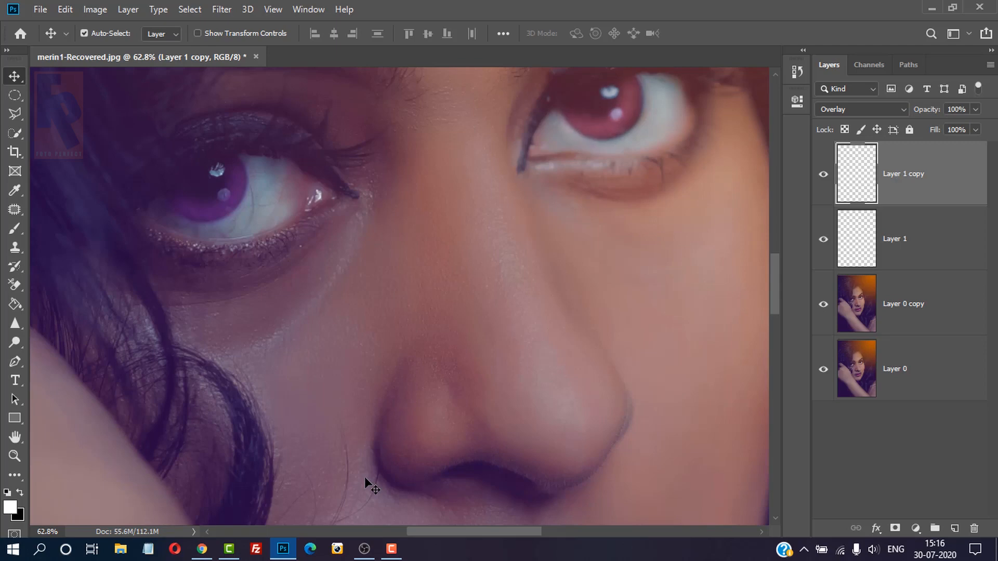
Select both crescent layers and put them in one group
key(ctrl)
ctrl+click(923, 242)
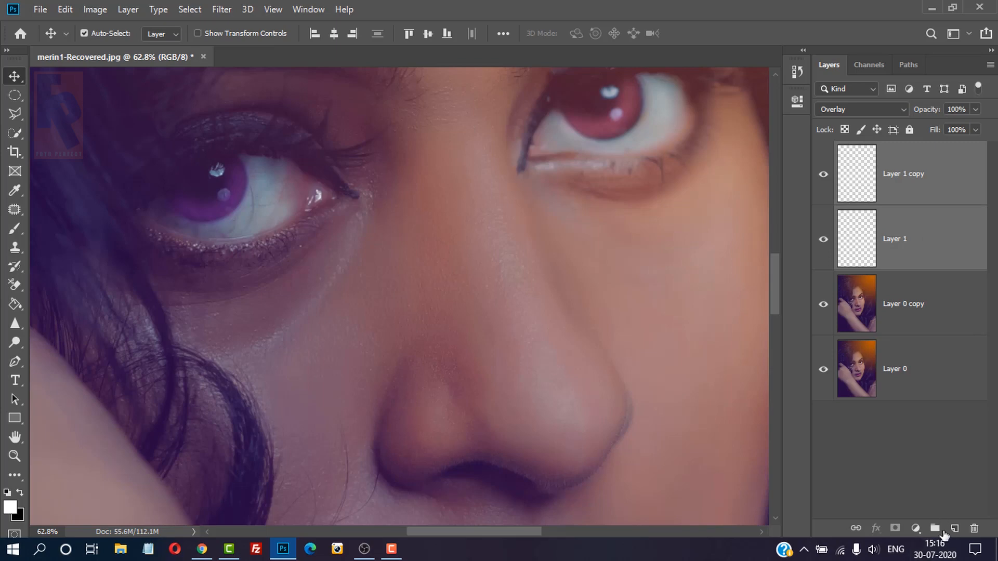
click(934, 529)
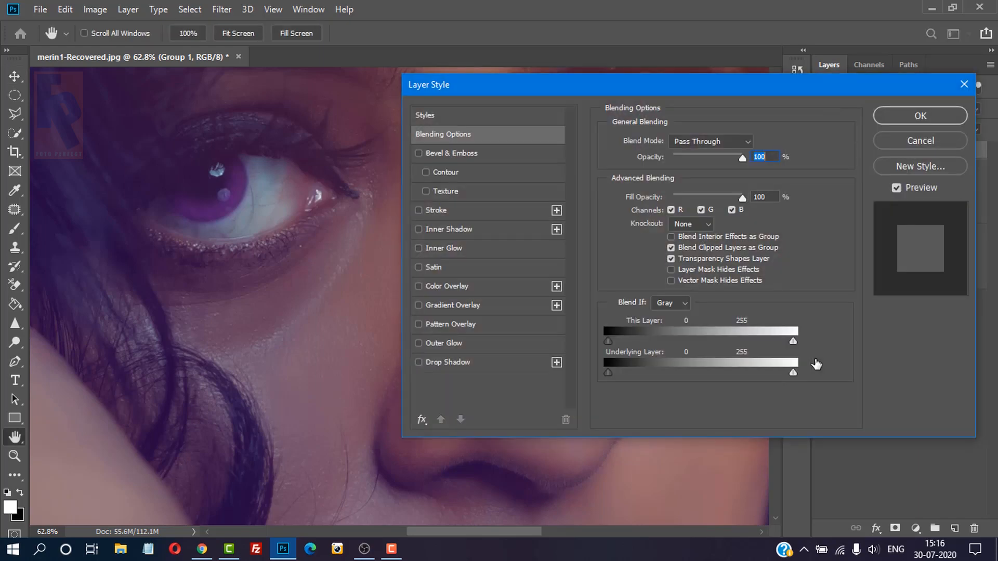
Add a Color Overlay in e89401 to the group of crescents and lower the group's opacity to 47%
drag(552, 82, 567, 176)
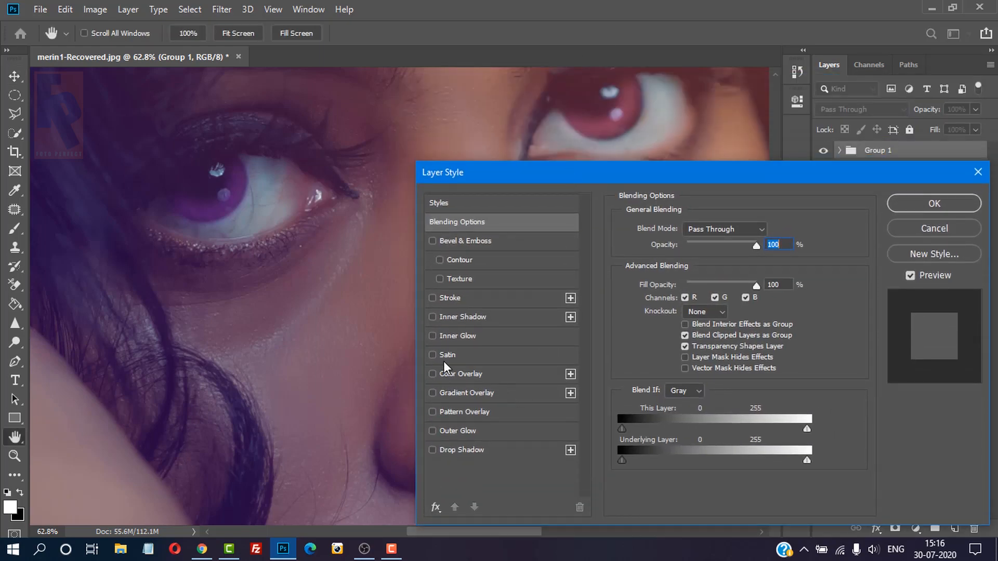
click(504, 374)
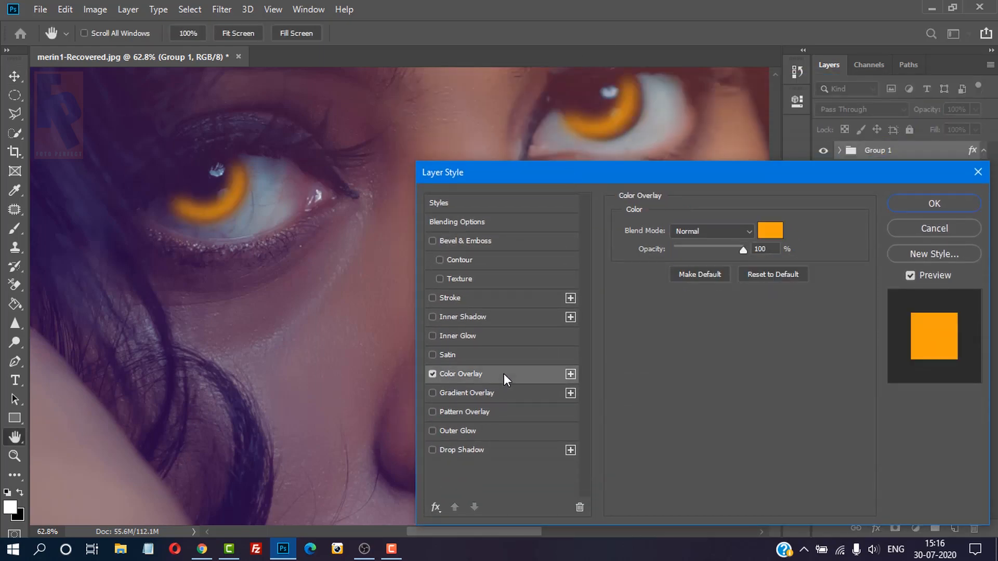
click(769, 231)
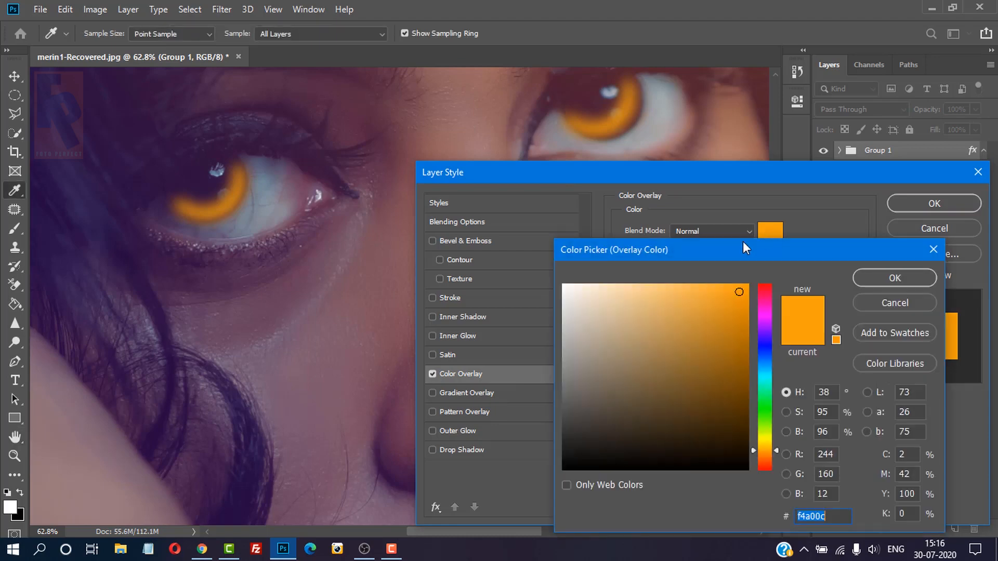
text(e89401)
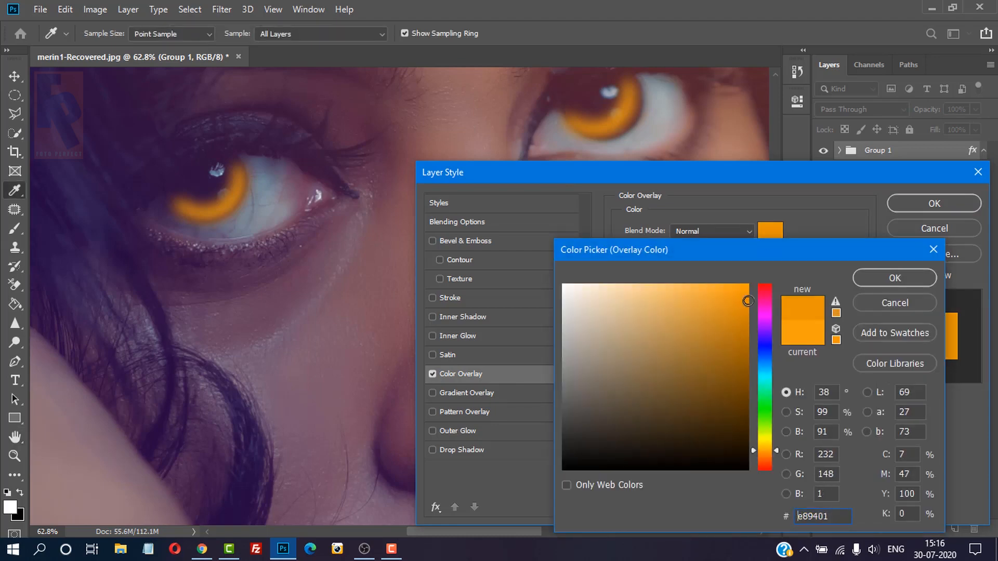
click(892, 279)
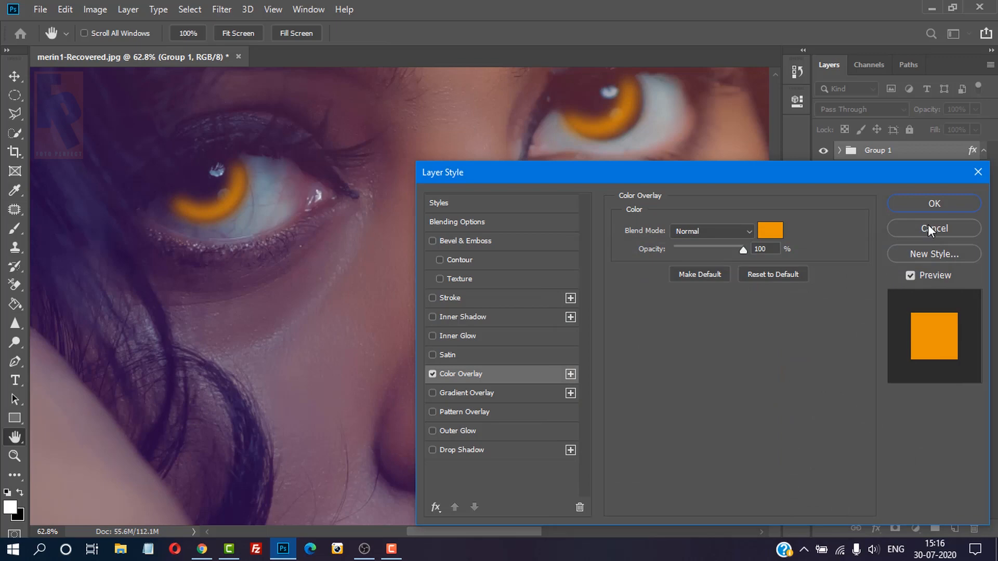
click(931, 203)
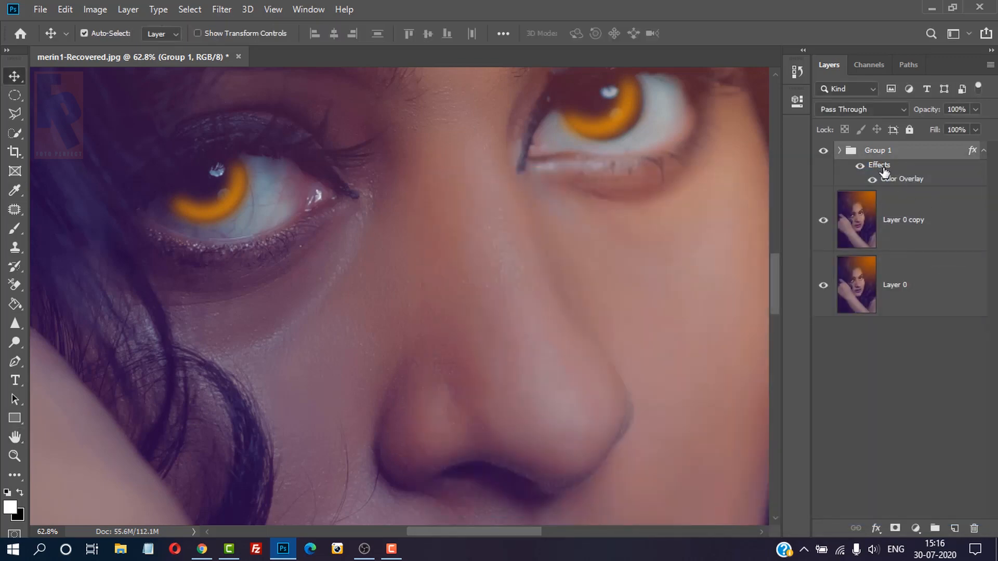
click(975, 110)
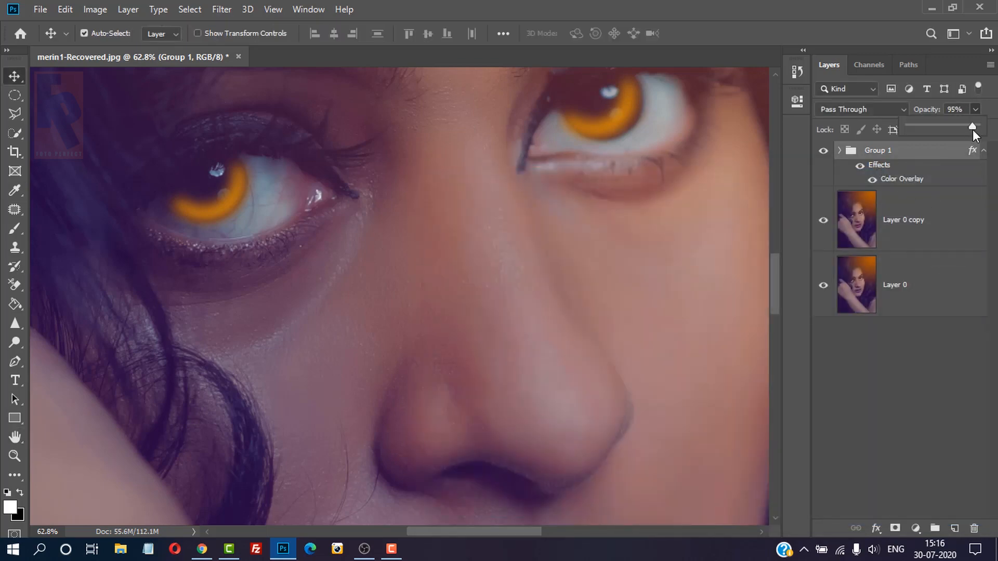
drag(943, 132, 940, 132)
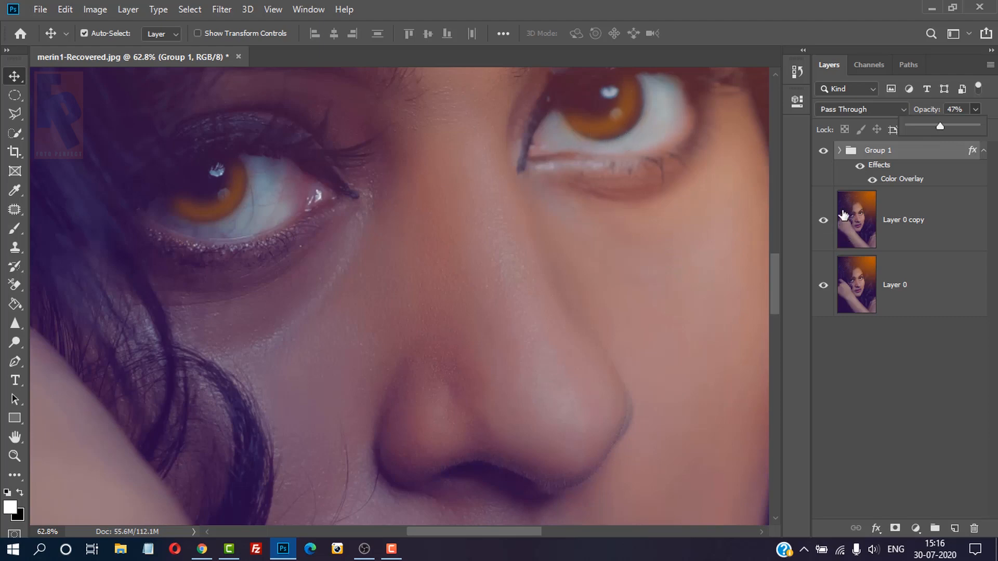
Compare the eyes with Group 1 hidden and shown, then expand the group and select Layer 1 copy inside it
click(823, 150)
click(823, 151)
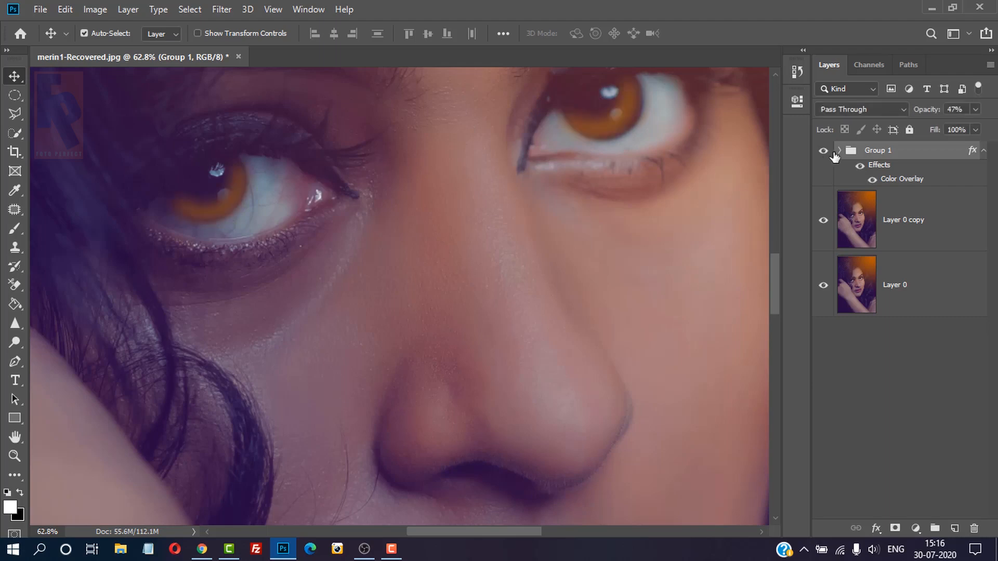
click(839, 151)
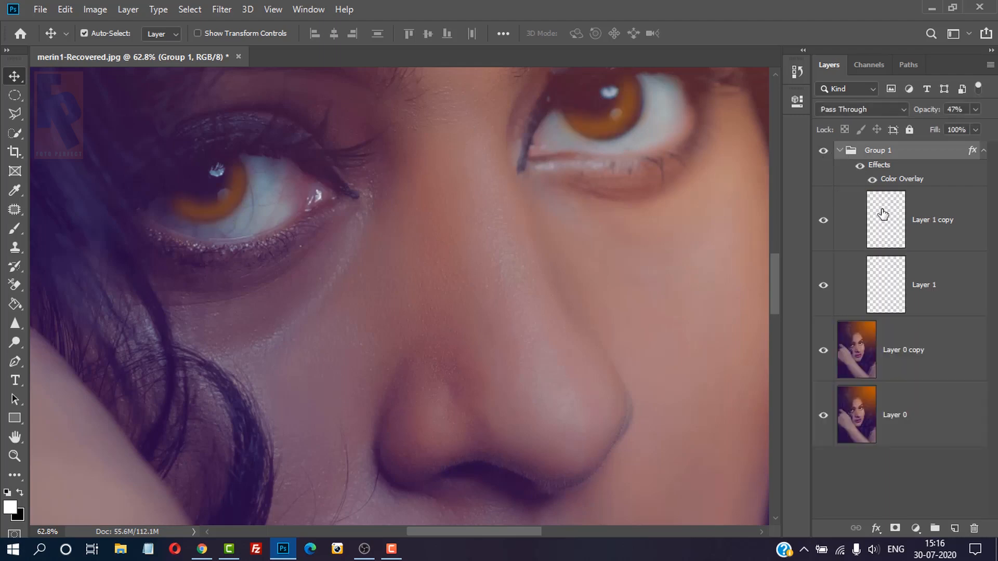
click(886, 221)
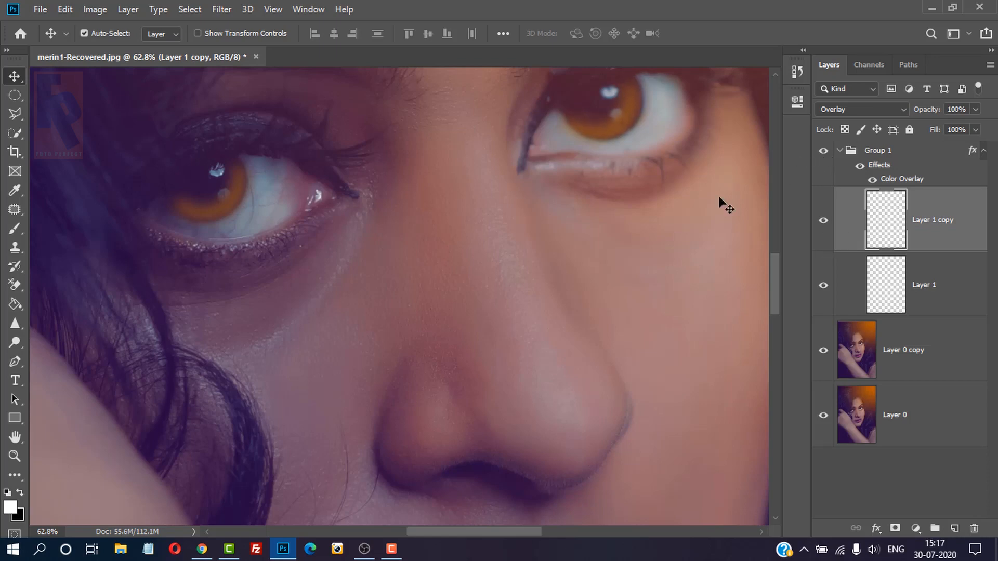
Check the orange eye effect on the face and the whole portrait by toggling the visibility of Group 1
scroll(684, 212, down, 5)
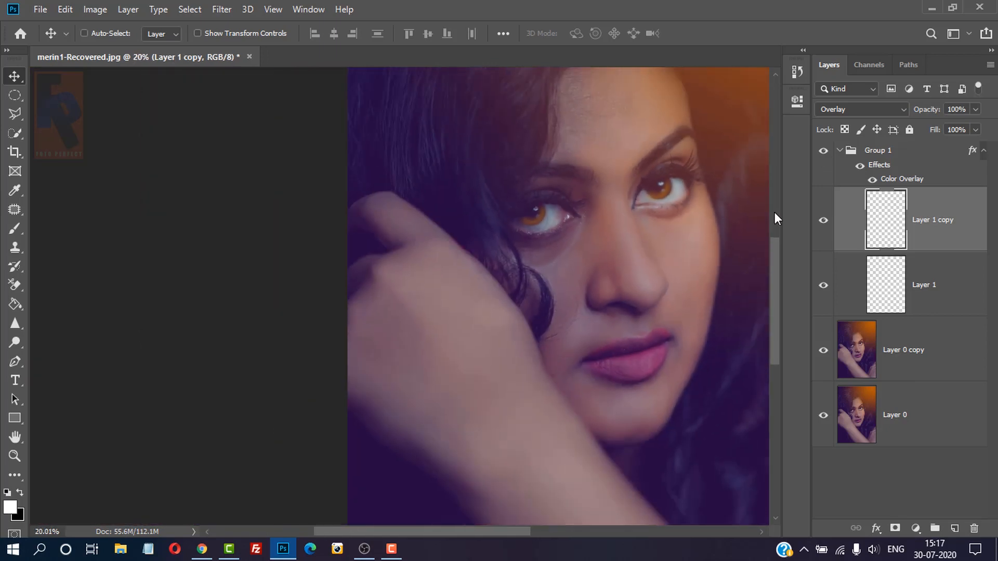
click(823, 151)
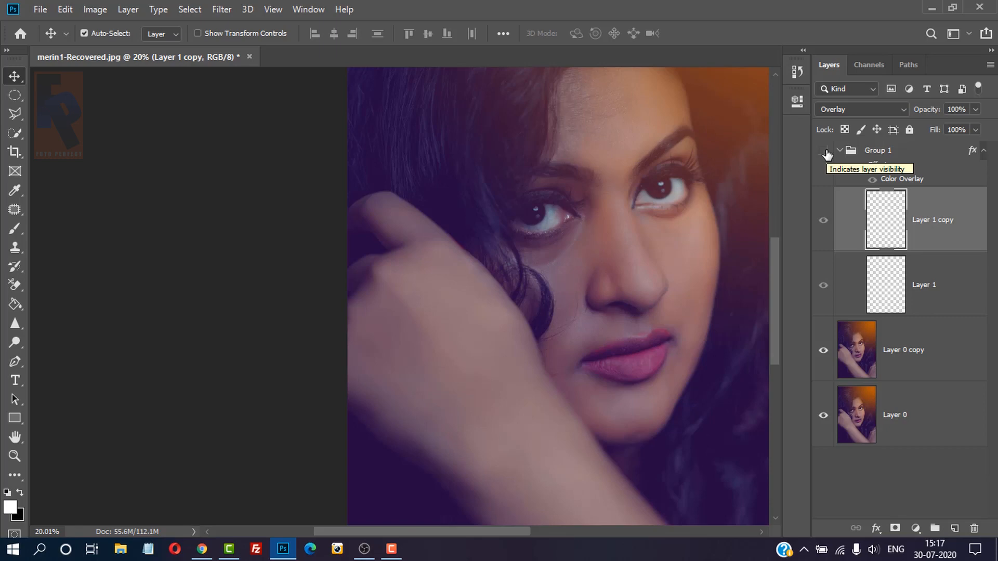
click(824, 151)
key(ctrl)
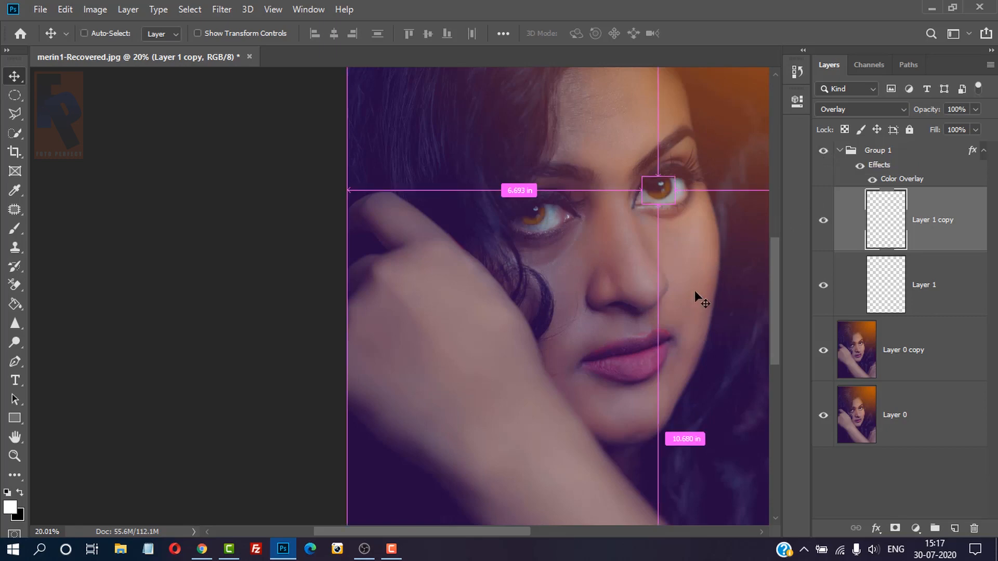
key(ctrl+0)
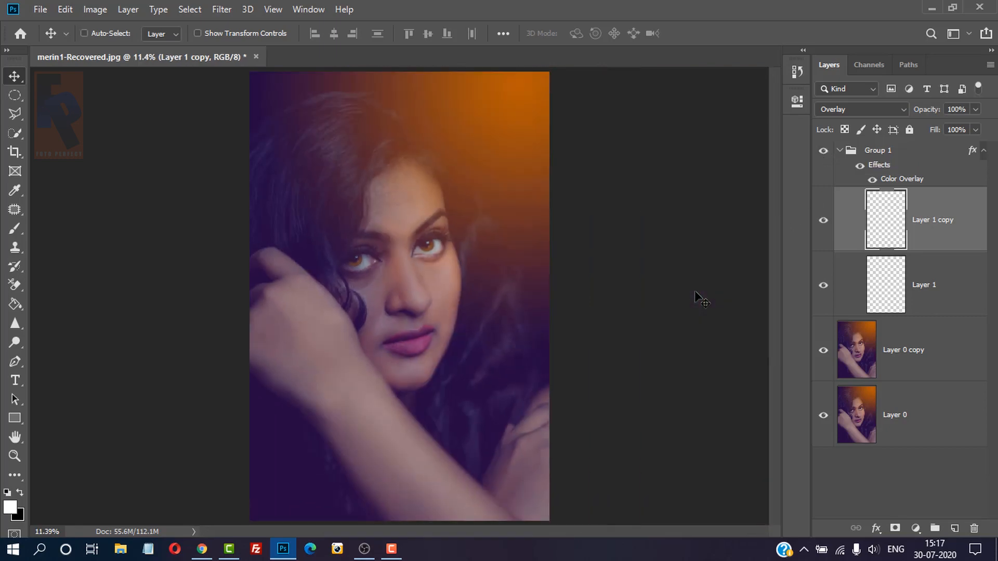
click(821, 151)
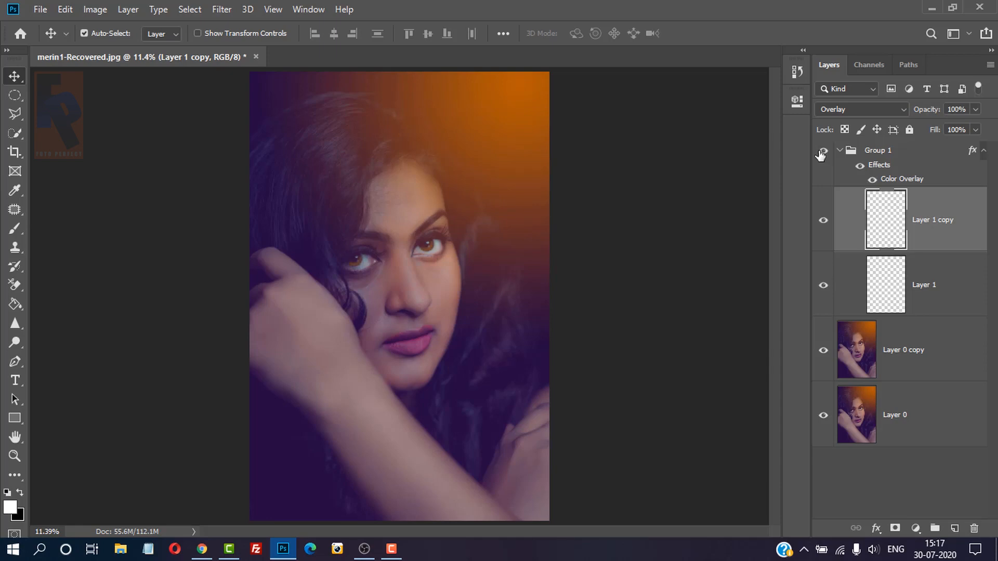